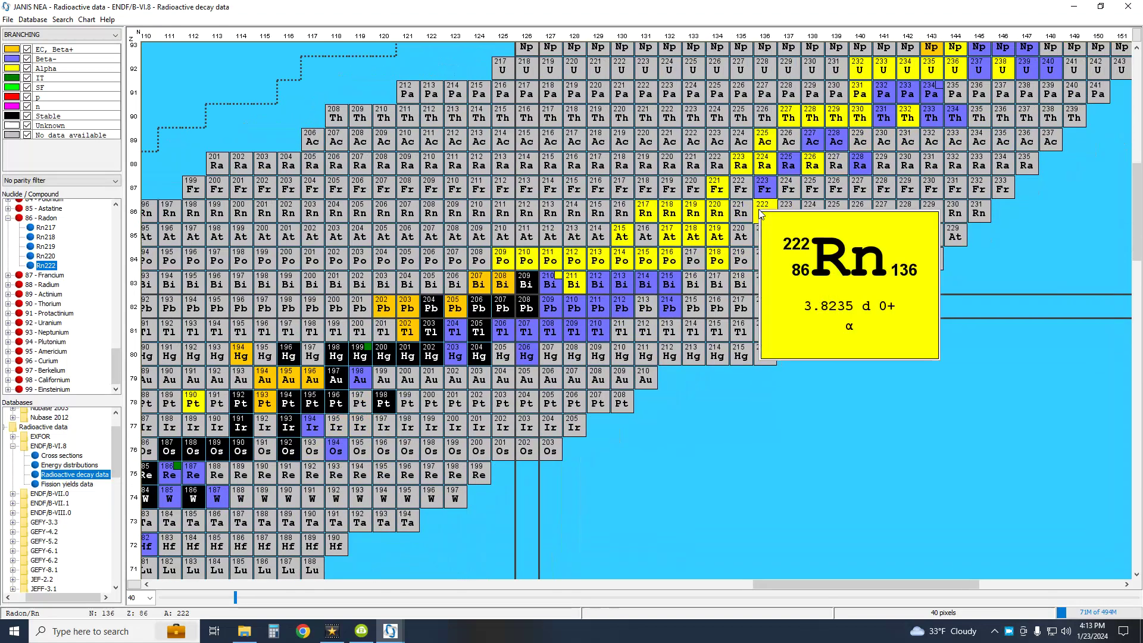
- Open the Rn222 decay path from the nuclide chart and hide branchings below a threshold between 10^-2 and 0.1 %
{"action": "double_click", "coordinate": [760, 215]}
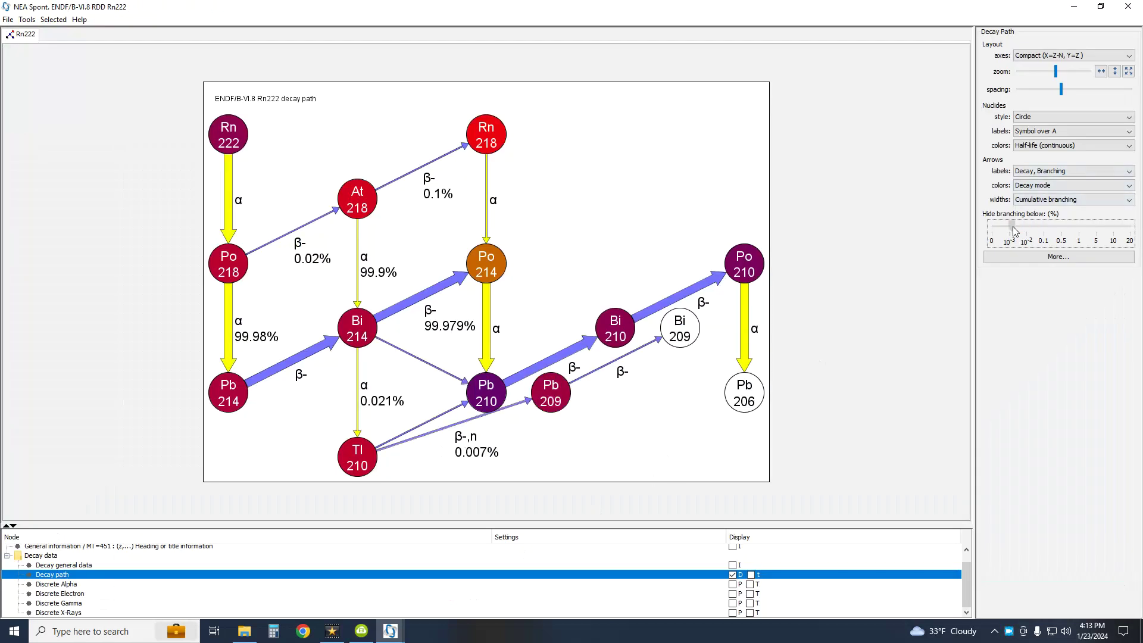
{"action": "left_click_drag", "start_coordinate": [1033, 230], "coordinate": [1039, 230]}
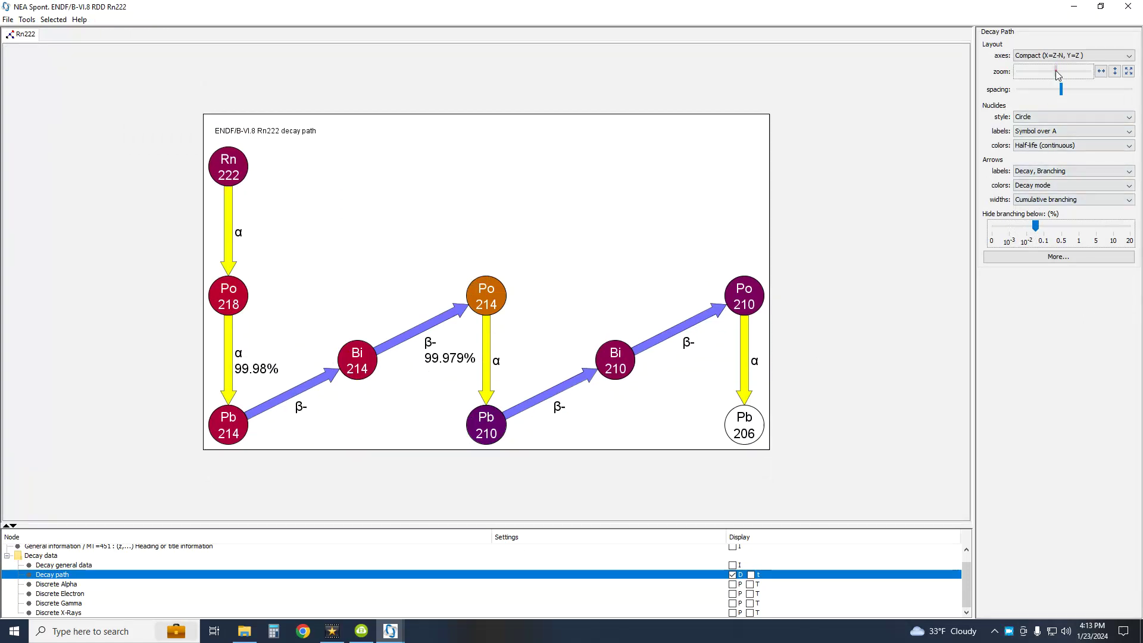
{"action": "left_click_drag", "start_coordinate": [1056, 73], "coordinate": [1062, 73]}
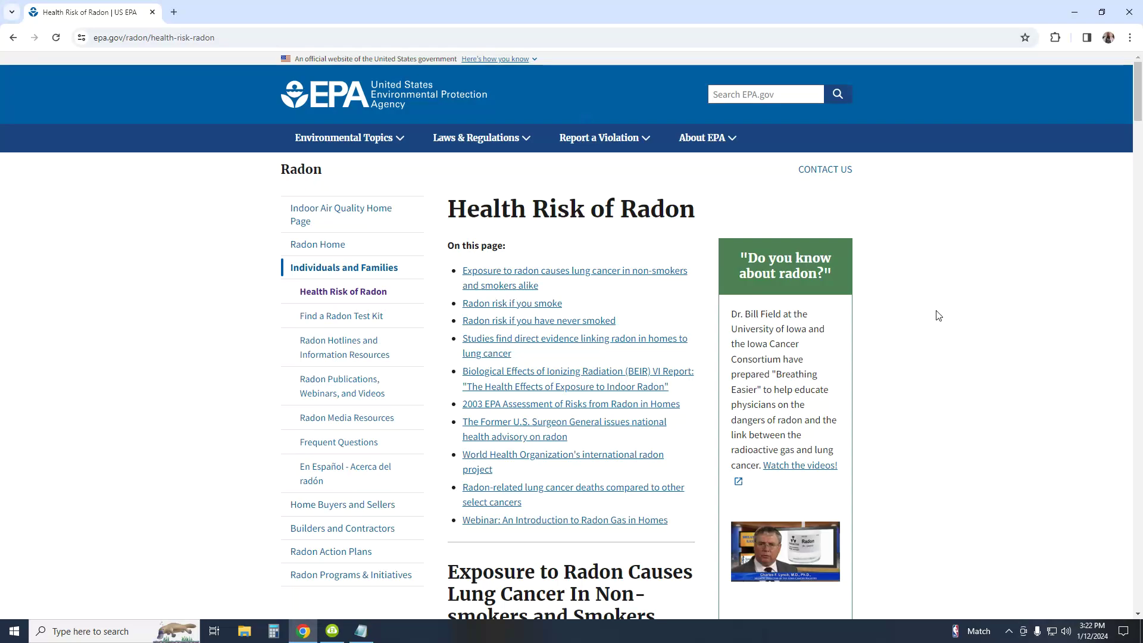
- Read the EPA Health Risk of Radon page through its table of lung cancer risk by radon level for smokers
{"action": "scroll", "coordinate": [938, 316], "scroll_direction": "down", "scroll_amount": 20}
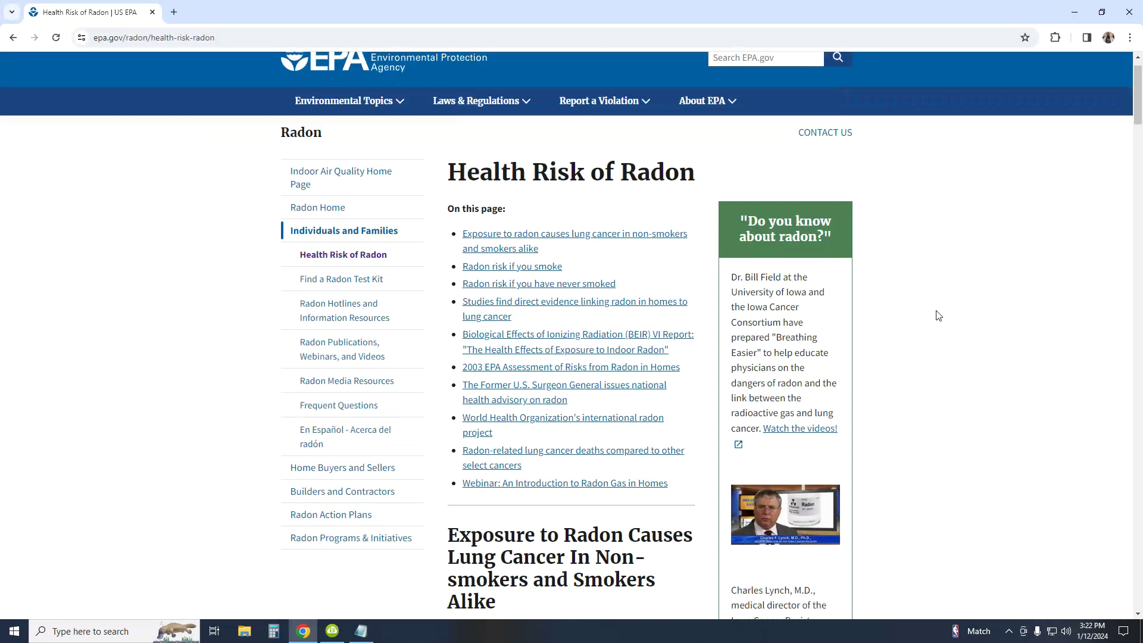
{"action": "scroll", "coordinate": [936, 327], "scroll_direction": "down", "scroll_amount": 15}
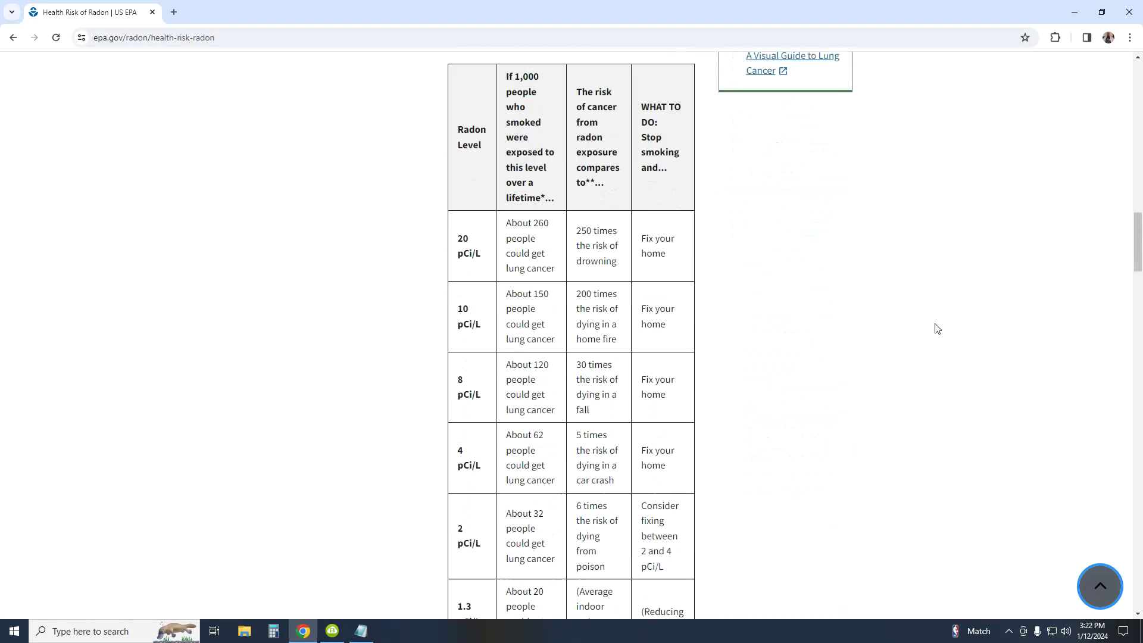
{"action": "scroll", "coordinate": [937, 328], "scroll_direction": "down", "scroll_amount": 1}
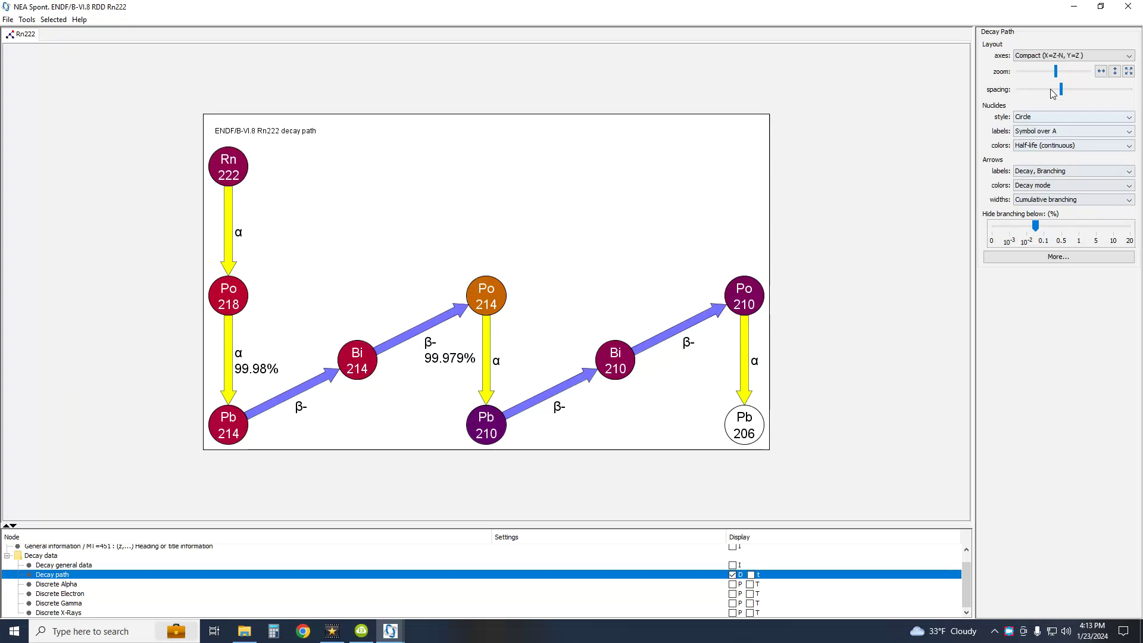
{"action": "left_click_drag", "start_coordinate": [1056, 71], "coordinate": [1062, 72]}
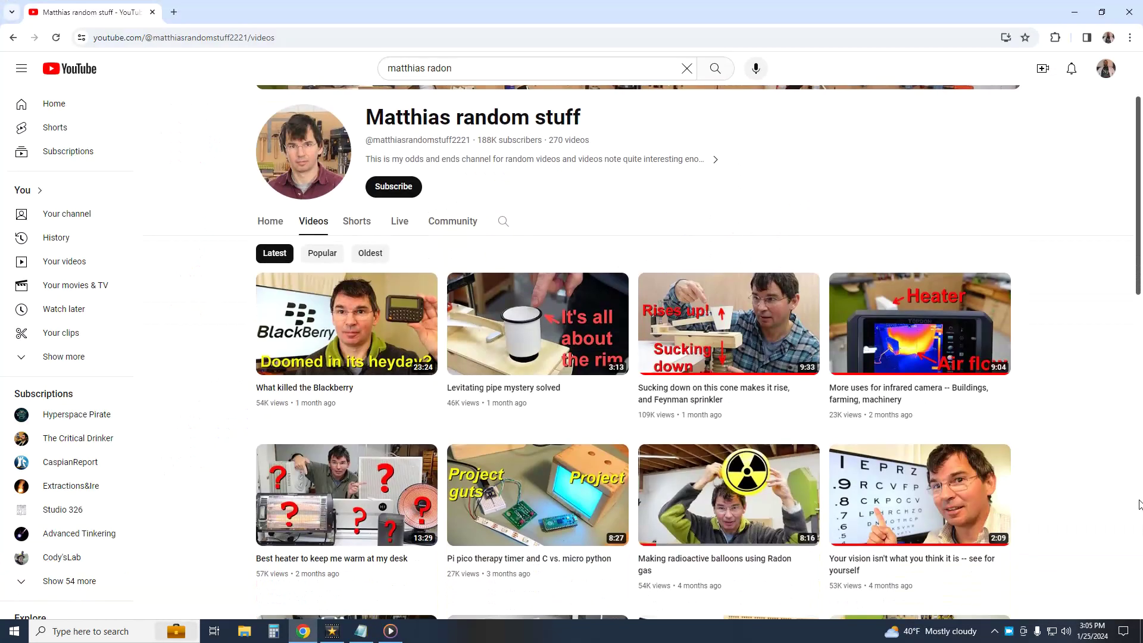
- Find and open the video "Making radioactive balloons using Radon gas" in the channel's video list
{"action": "scroll", "coordinate": [1139, 505], "scroll_direction": "down", "scroll_amount": 3}
{"action": "scroll", "coordinate": [1138, 505], "scroll_direction": "down", "scroll_amount": 2}
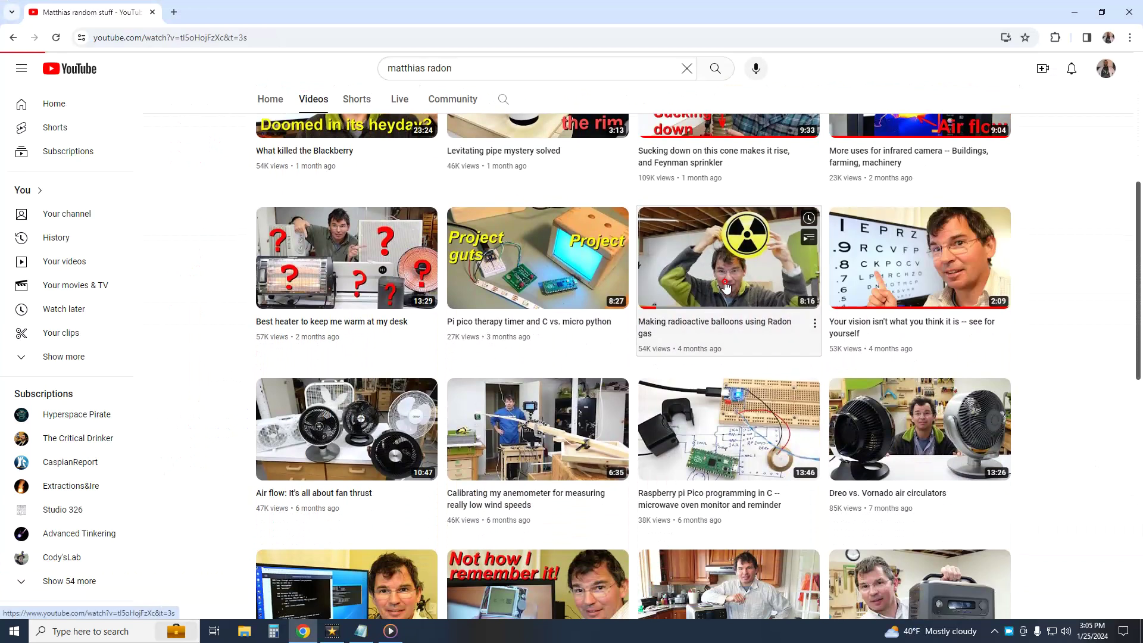
{"action": "left_click", "coordinate": [726, 288]}
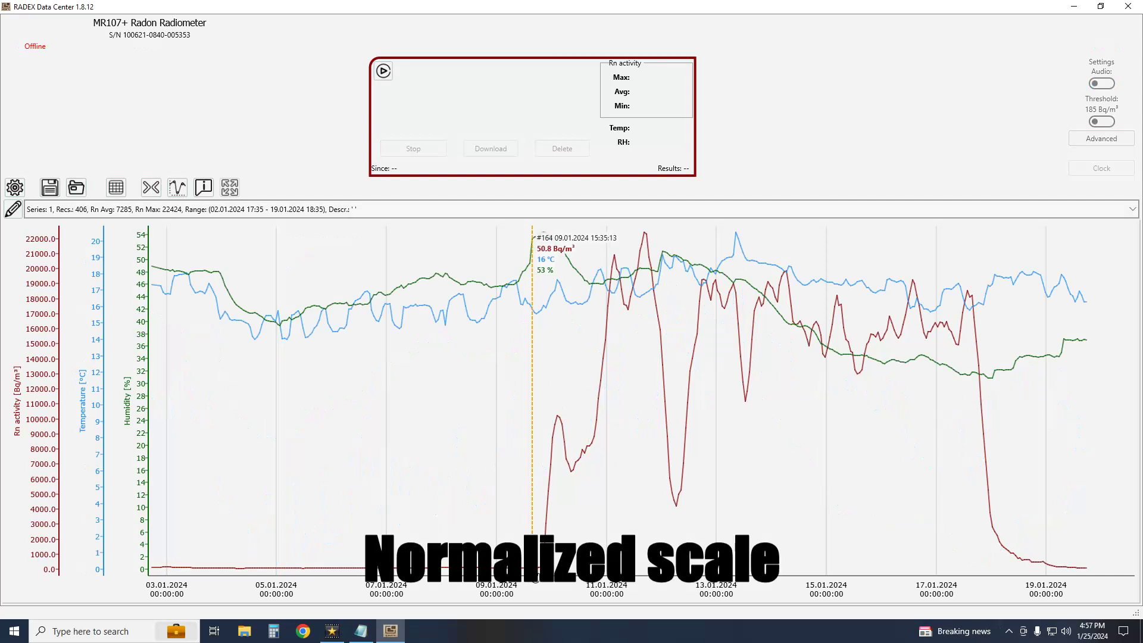
- Examine the radon activity curve around 09.01.2024 to 11.01.2024, reading the first peak and the dip after it
{"action": "scroll", "coordinate": [535, 577], "scroll_direction": "up", "scroll_amount": 2}
{"action": "scroll", "coordinate": [620, 568], "scroll_direction": "up", "scroll_amount": 2}
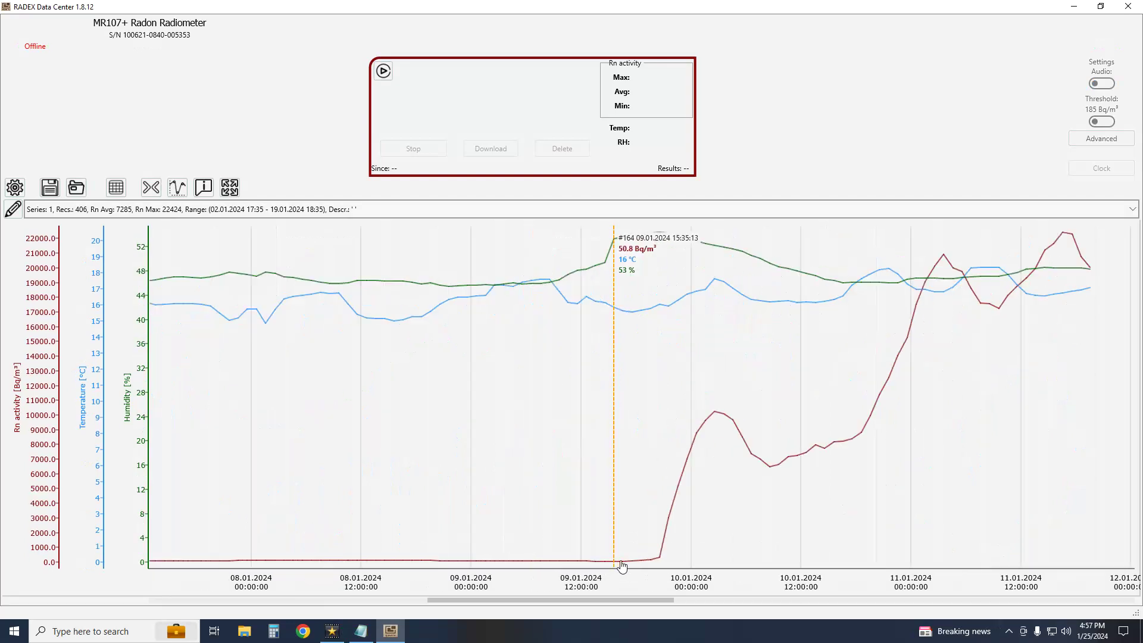
{"action": "scroll", "coordinate": [620, 566], "scroll_direction": "up", "scroll_amount": 3}
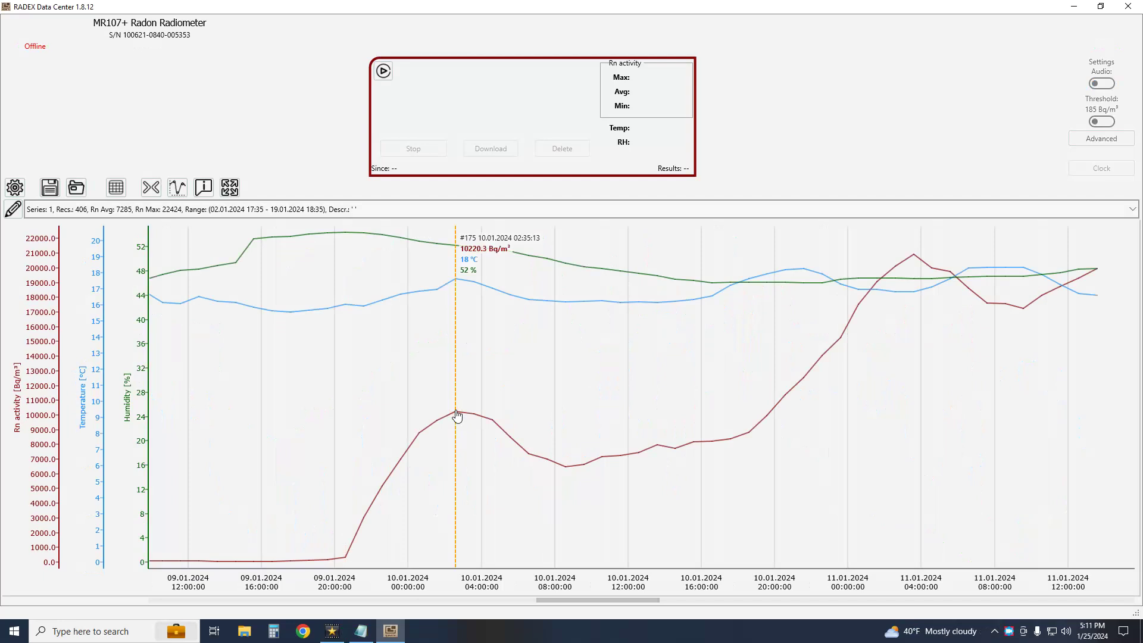
{"action": "left_click", "coordinate": [566, 469]}
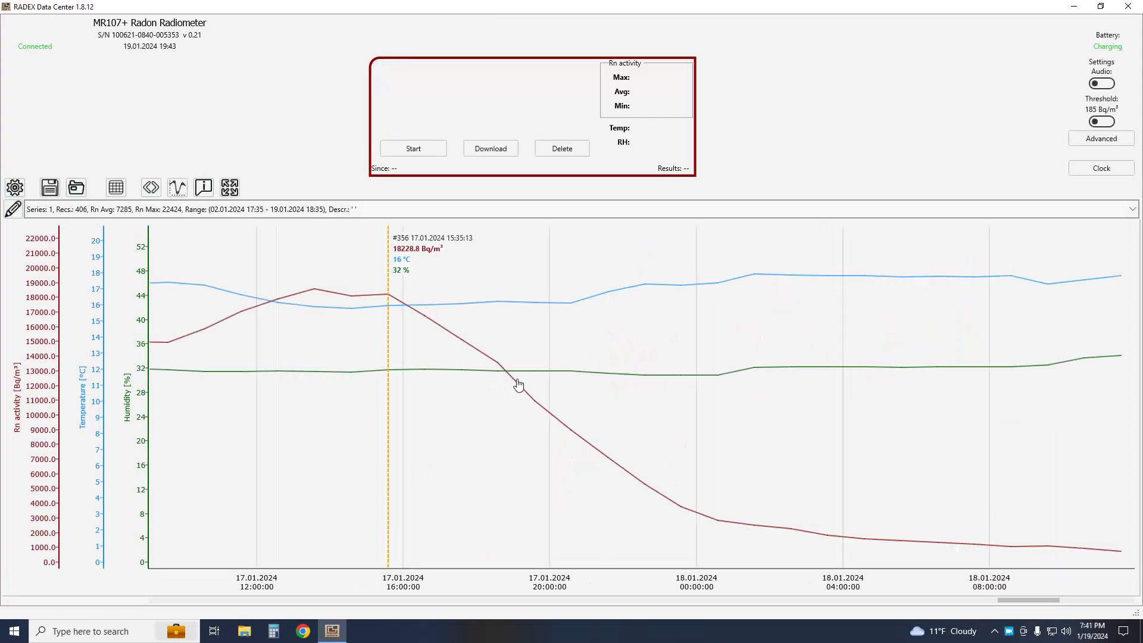
- Read the radon activity at several points along the declining curve from 17.01.2024 to 18.01.2024
{"action": "left_click", "coordinate": [548, 375]}
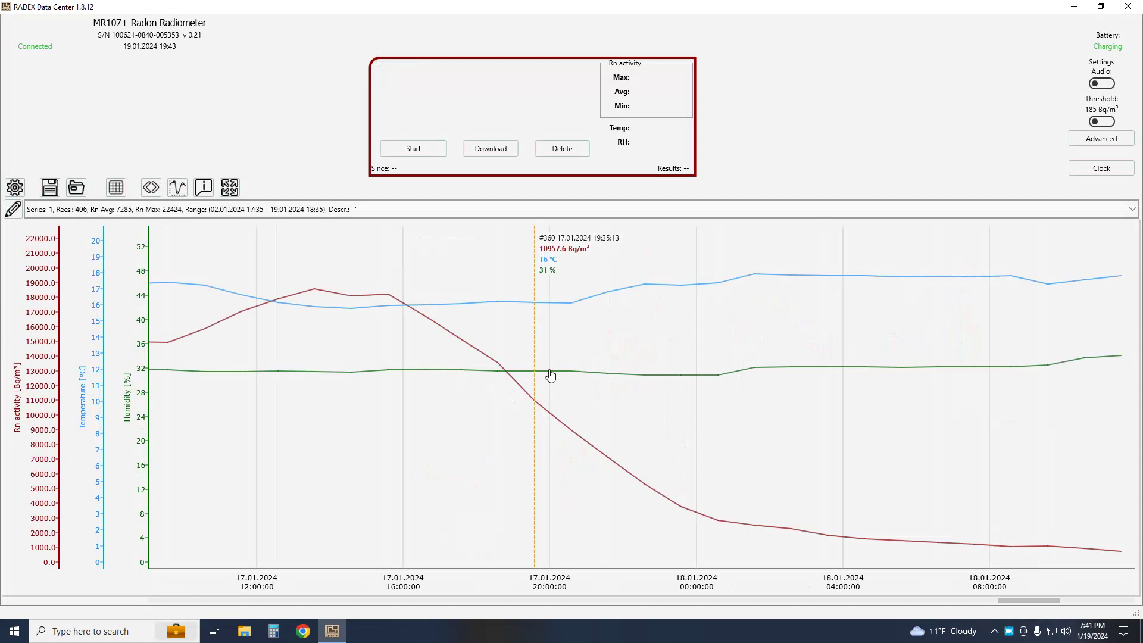
{"action": "left_click", "coordinate": [550, 417]}
{"action": "left_click", "coordinate": [696, 517]}
{"action": "left_click", "coordinate": [842, 536]}
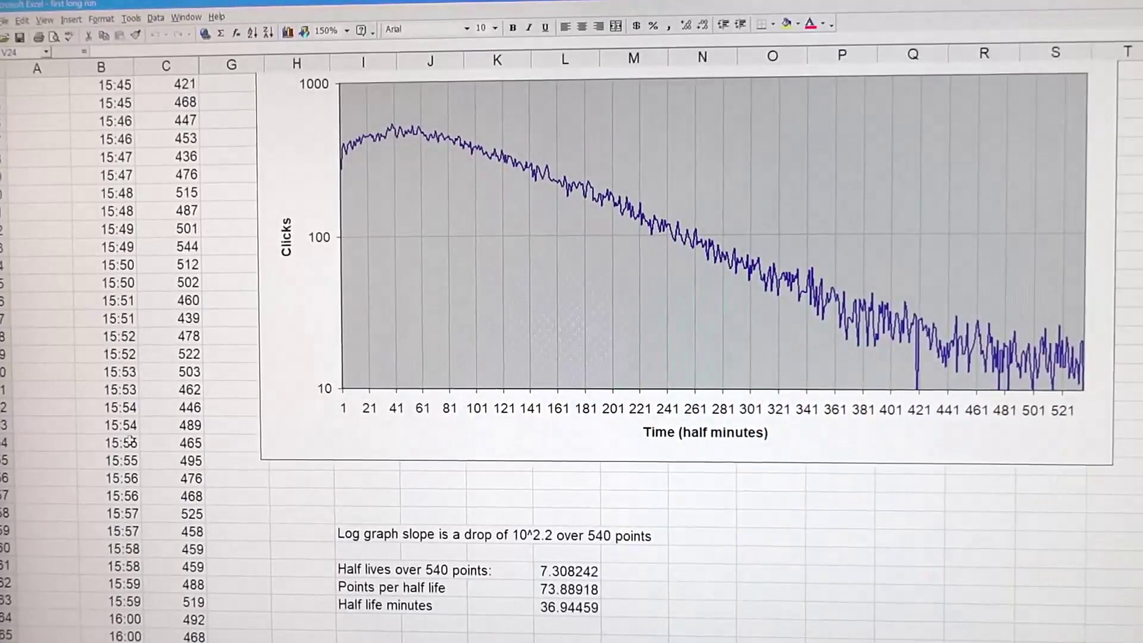
{"action": "scroll", "coordinate": [132, 441], "scroll_direction": "up", "scroll_amount": 9}
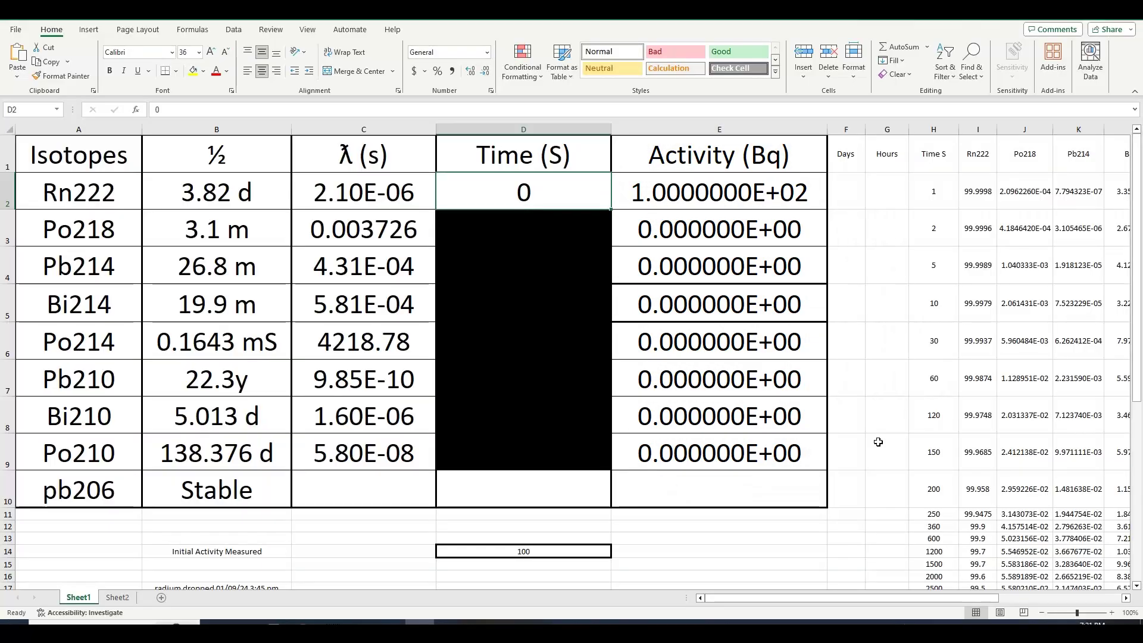
- Set the decay time in cell D2 of the isotope table to 43200 seconds
{"action": "type", "text": "43200"}
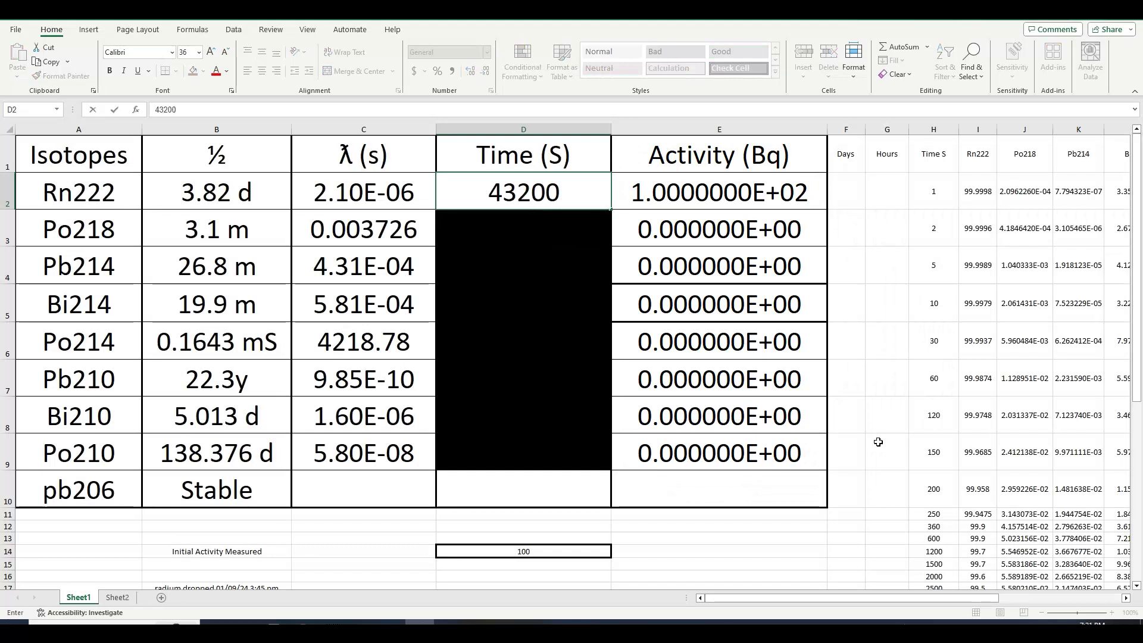
{"action": "key", "text": "Return"}
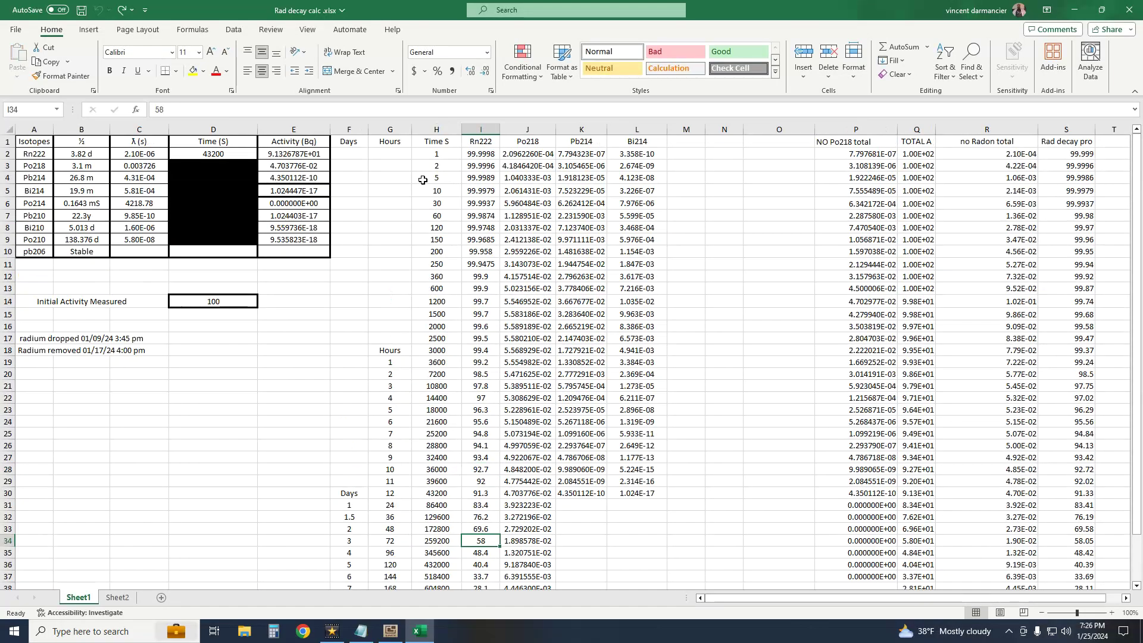
- Plot the Po218 values against the Time S column as a scatter chart with smooth lines and markers
{"action": "left_click_drag", "start_coordinate": [436, 153], "coordinate": [433, 538]}
{"action": "scroll", "coordinate": [533, 476], "scroll_direction": "up", "scroll_amount": 2}
{"action": "left_click_drag", "start_coordinate": [530, 152], "coordinate": [526, 545]}
{"action": "left_click", "coordinate": [89, 29]}
{"action": "left_click", "coordinate": [385, 74]}
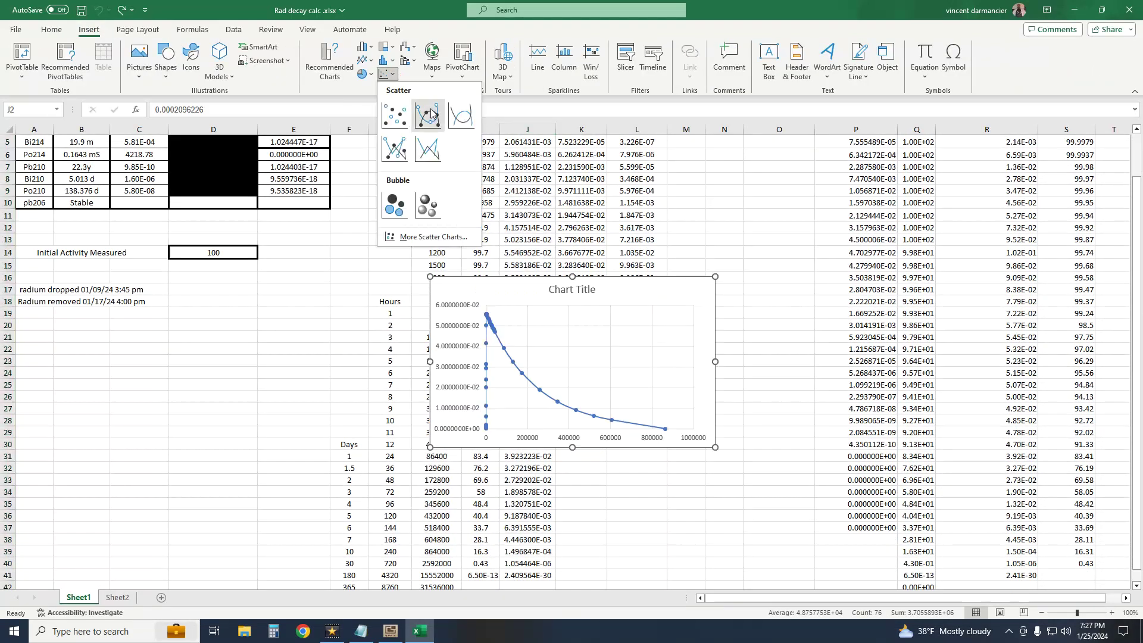
{"action": "left_click", "coordinate": [436, 125]}
- Move the Po218 scatter chart to the sheet's upper area and enlarge it in width and height
{"action": "left_click_drag", "start_coordinate": [430, 276], "coordinate": [154, 129]}
{"action": "left_click_drag", "start_coordinate": [717, 296], "coordinate": [903, 296]}
{"action": "left_click_drag", "start_coordinate": [527, 459], "coordinate": [528, 548]}
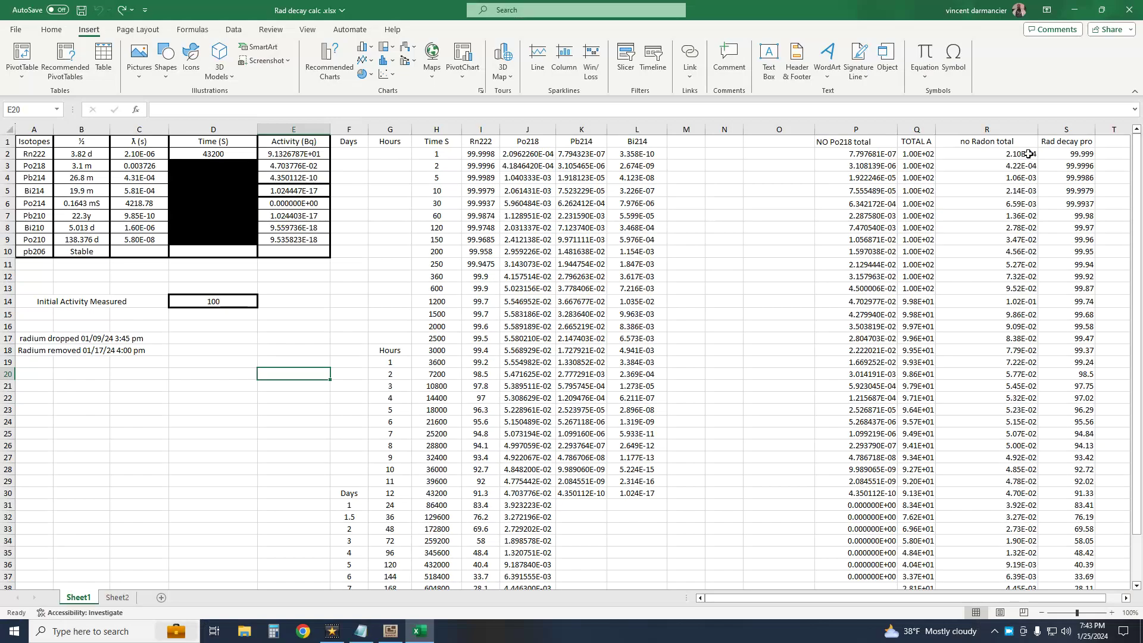
- Select the no Radon total values in column R from R2 downward
{"action": "left_click_drag", "start_coordinate": [1023, 153], "coordinate": [1016, 564]}
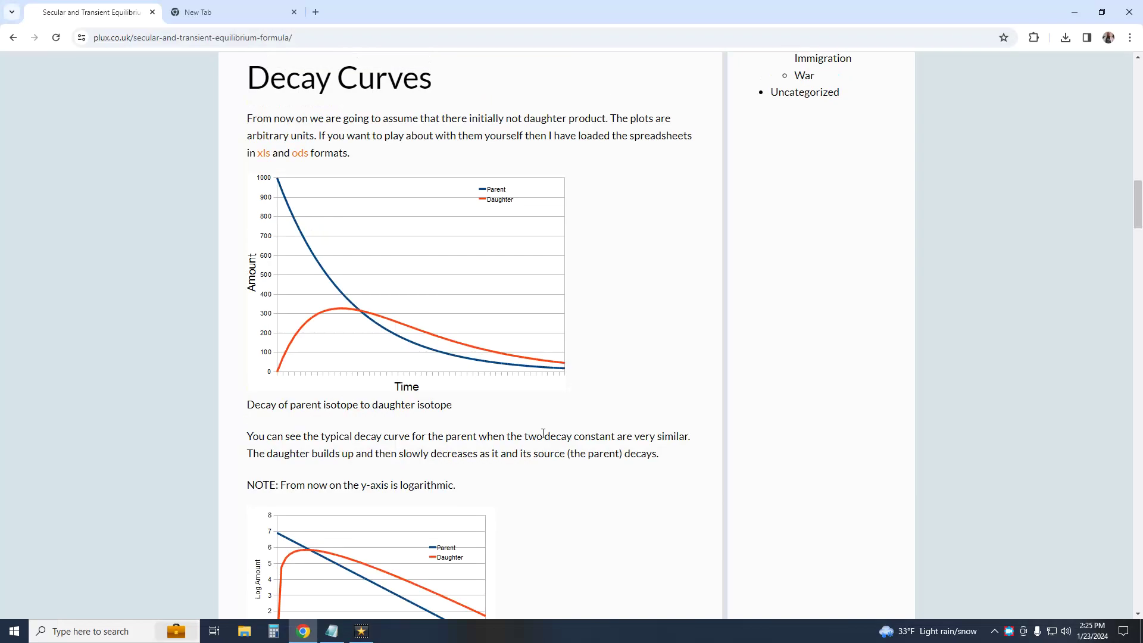
- Review the secular and transient equilibrium page from the decay curves back through the derivation of the daughter decay formula
{"action": "scroll", "coordinate": [542, 433], "scroll_direction": "up", "scroll_amount": 8}
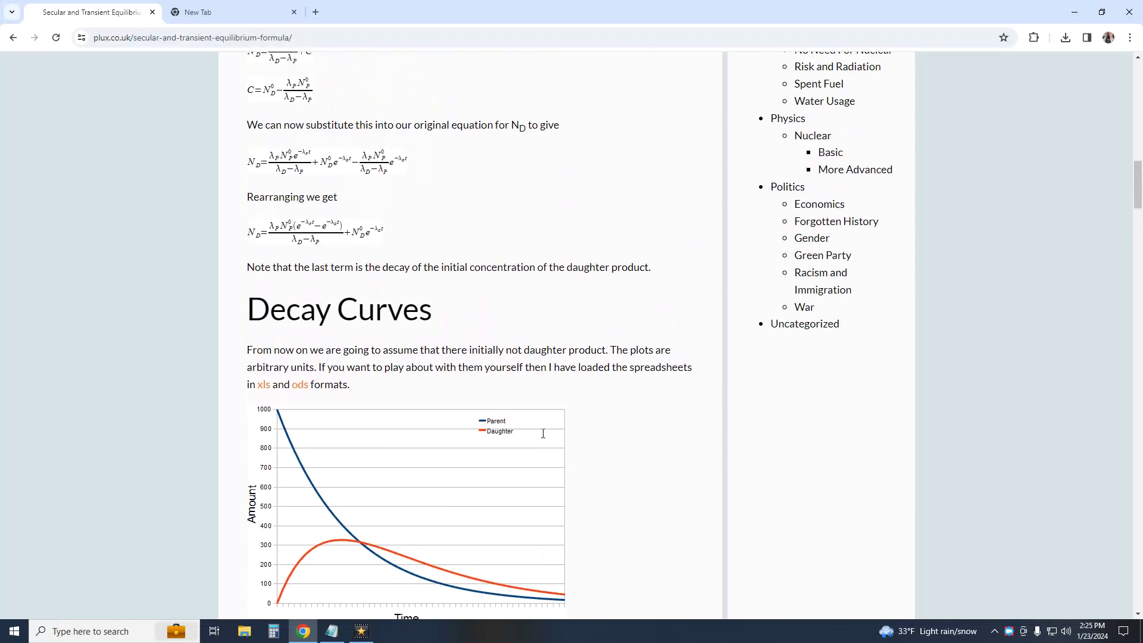
{"action": "scroll", "coordinate": [542, 433], "scroll_direction": "up", "scroll_amount": 7}
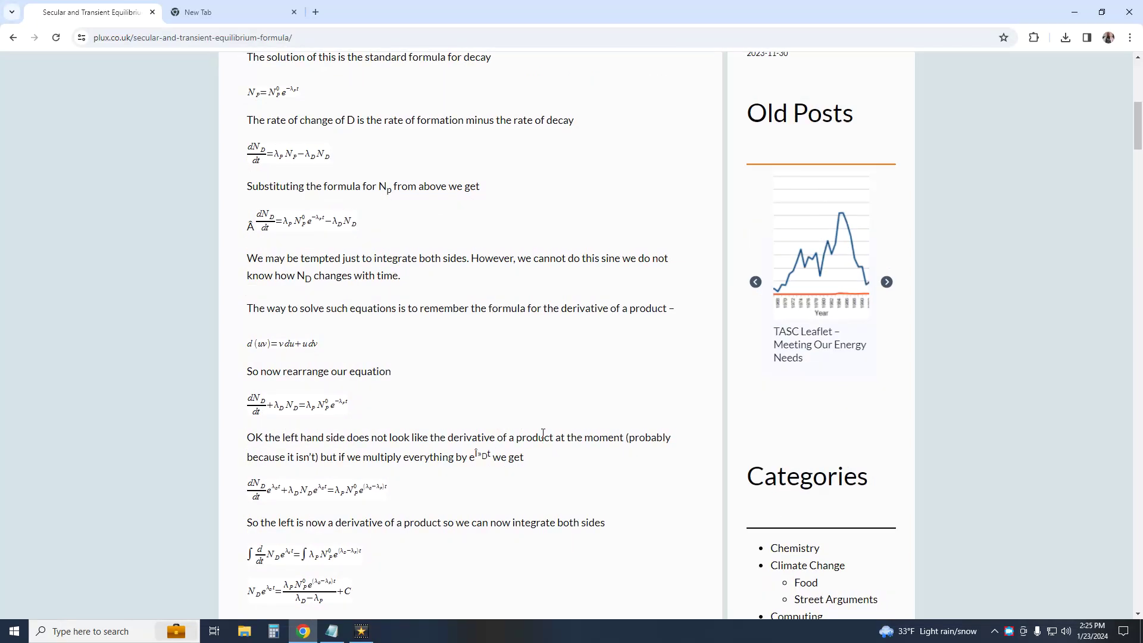
{"action": "scroll", "coordinate": [542, 434], "scroll_direction": "up", "scroll_amount": 6}
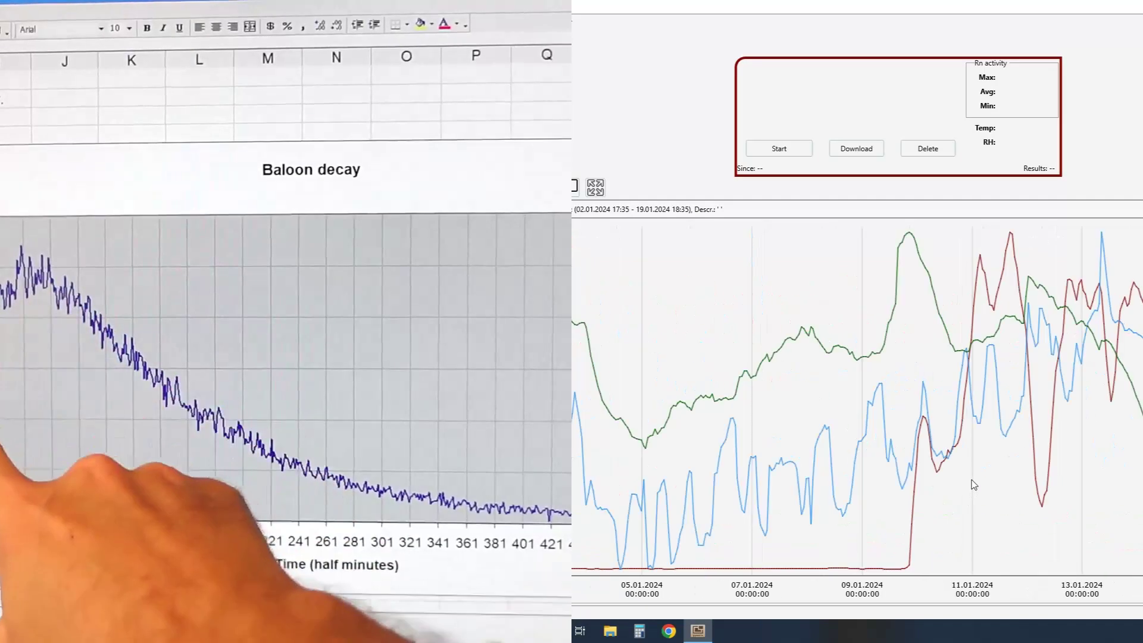
{"action": "scroll", "coordinate": [971, 484], "scroll_direction": "up", "scroll_amount": 2}
{"action": "scroll", "coordinate": [972, 482], "scroll_direction": "down", "scroll_amount": 1}
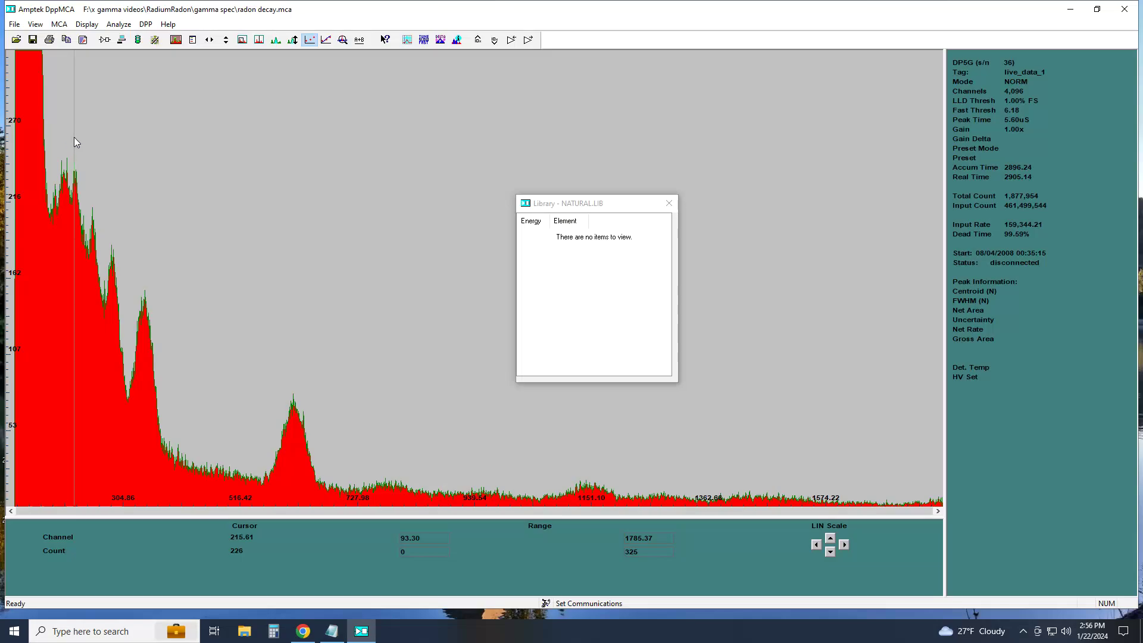
- Inspect the low-energy peak near channel 215 in radon decay.mca and adjust the vertical scale of radon x ray spec2.mca
{"action": "left_click", "coordinate": [74, 138]}
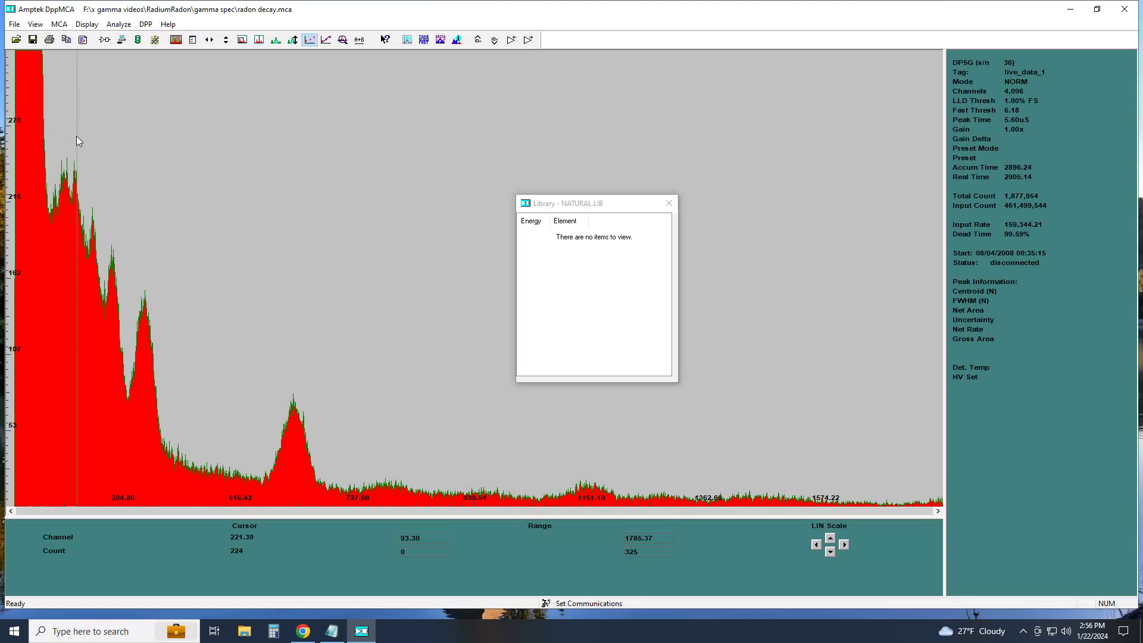
{"action": "left_click", "coordinate": [72, 136]}
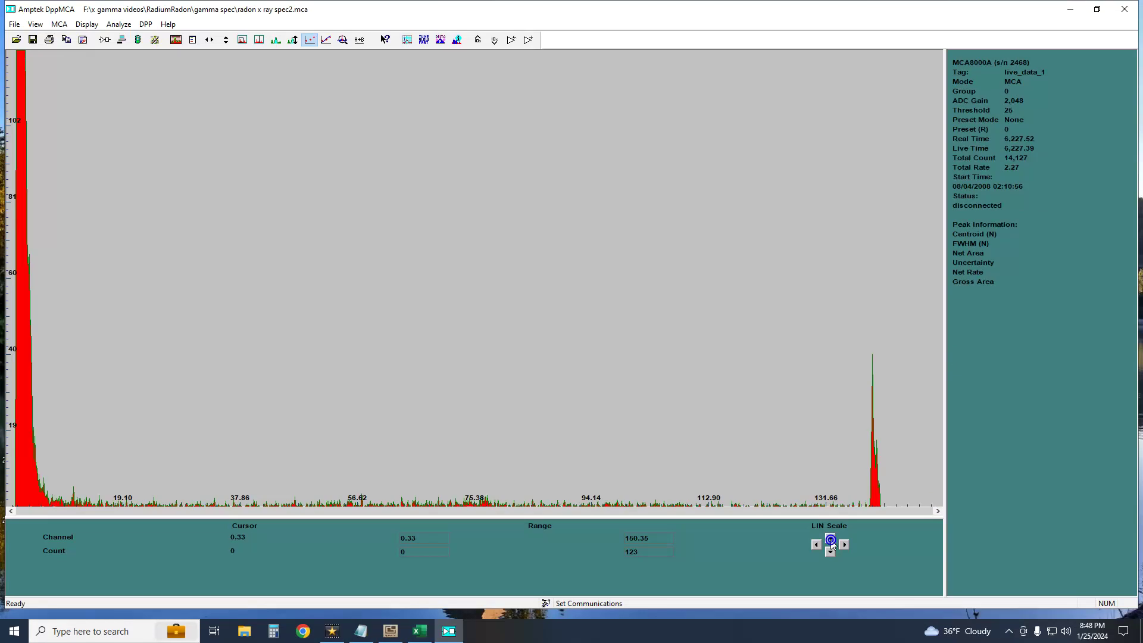
{"action": "left_click", "coordinate": [831, 537]}
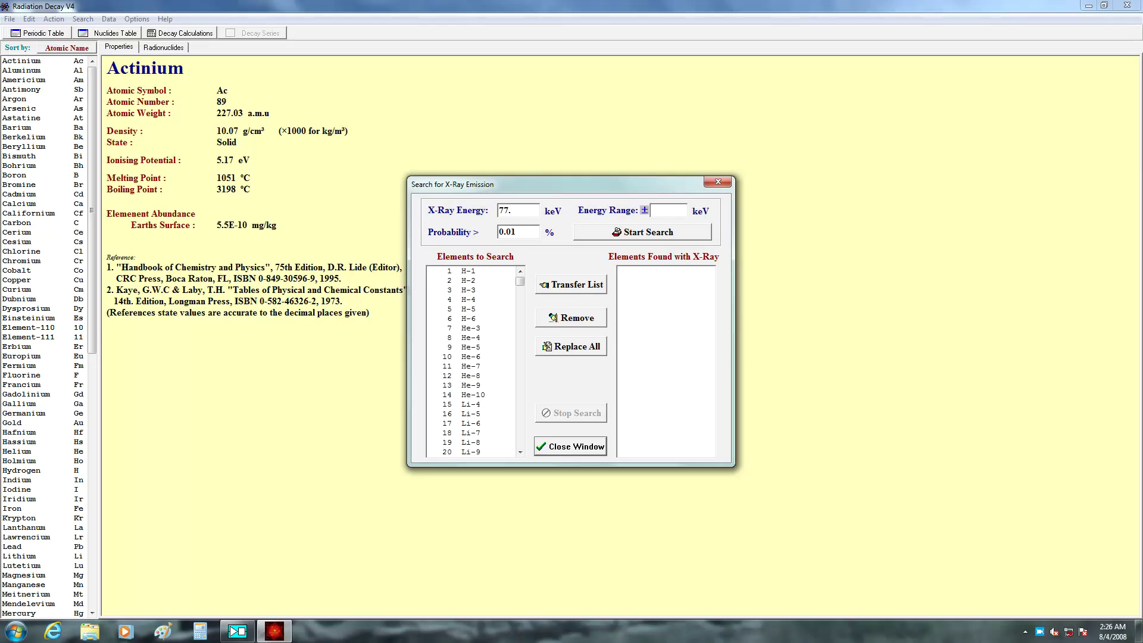
- Search for X-ray emissions at 77.2 keV within ±1 keV and with a probability above 0.1 %
{"action": "type", "text": "1"}
{"action": "double_click", "coordinate": [506, 232]}
{"action": "type", "text": "0.1"}
{"action": "left_click", "coordinate": [632, 233]}
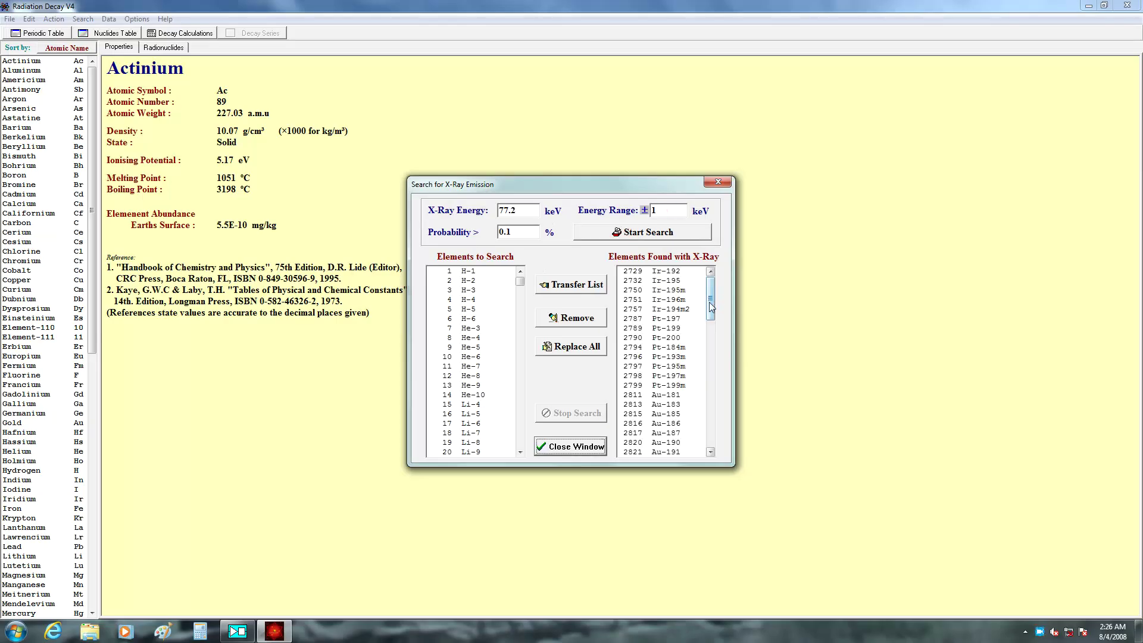
- Select Bi-214 among the elements found, close the X-ray search, and examine the nuclide's X-ray emissions
{"action": "left_click_drag", "start_coordinate": [709, 297], "coordinate": [710, 399]}
{"action": "left_click", "coordinate": [678, 290]}
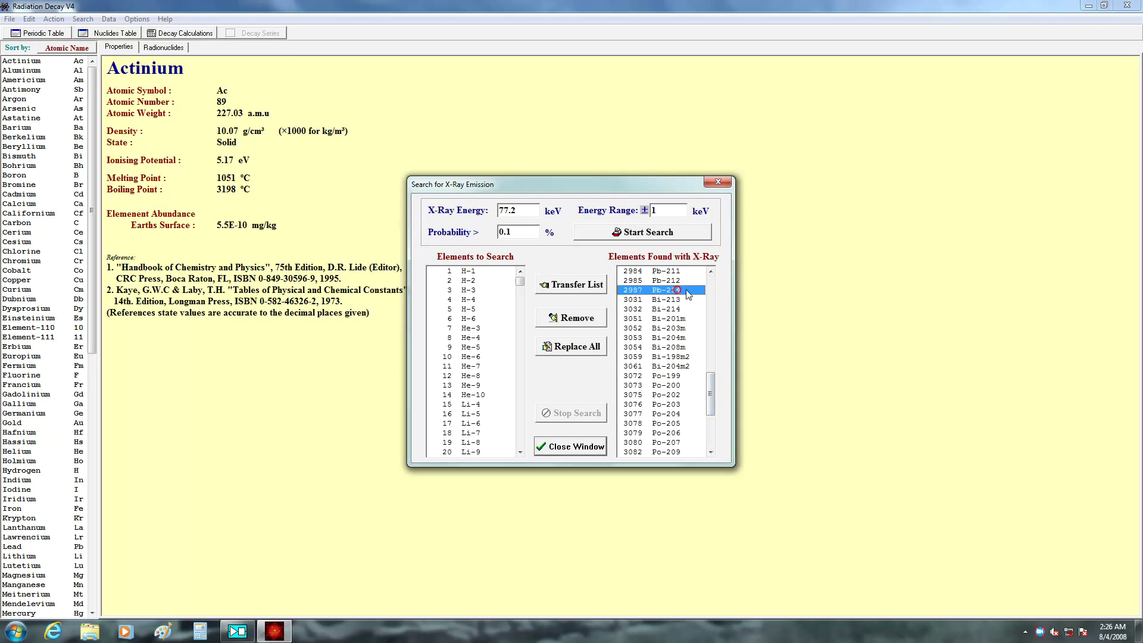
{"action": "left_click", "coordinate": [676, 309]}
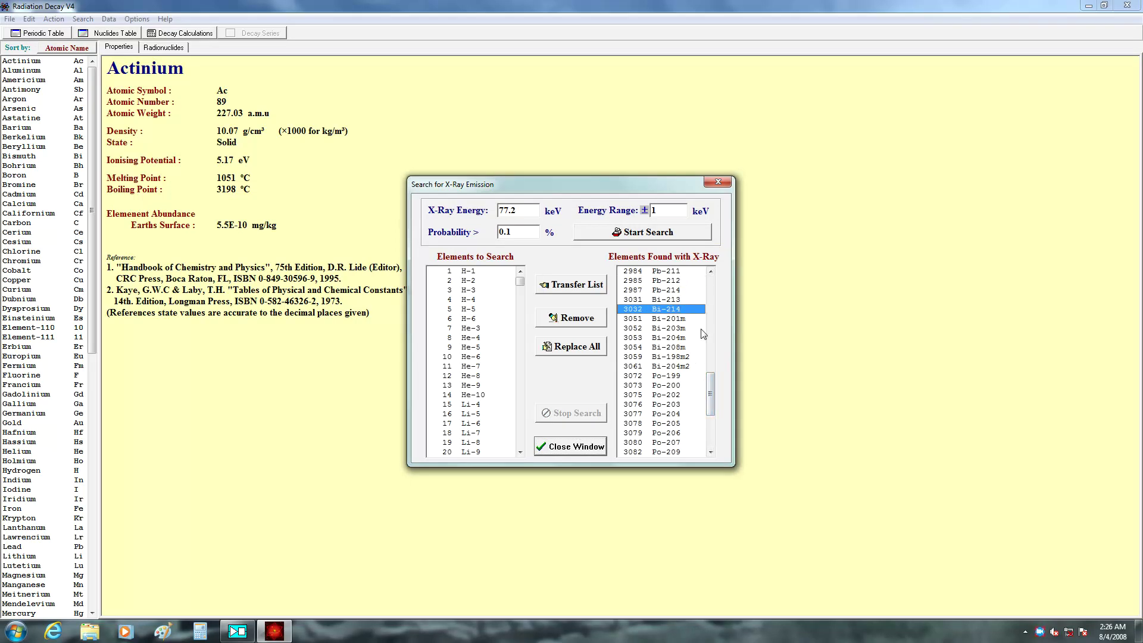
{"action": "left_click", "coordinate": [595, 446]}
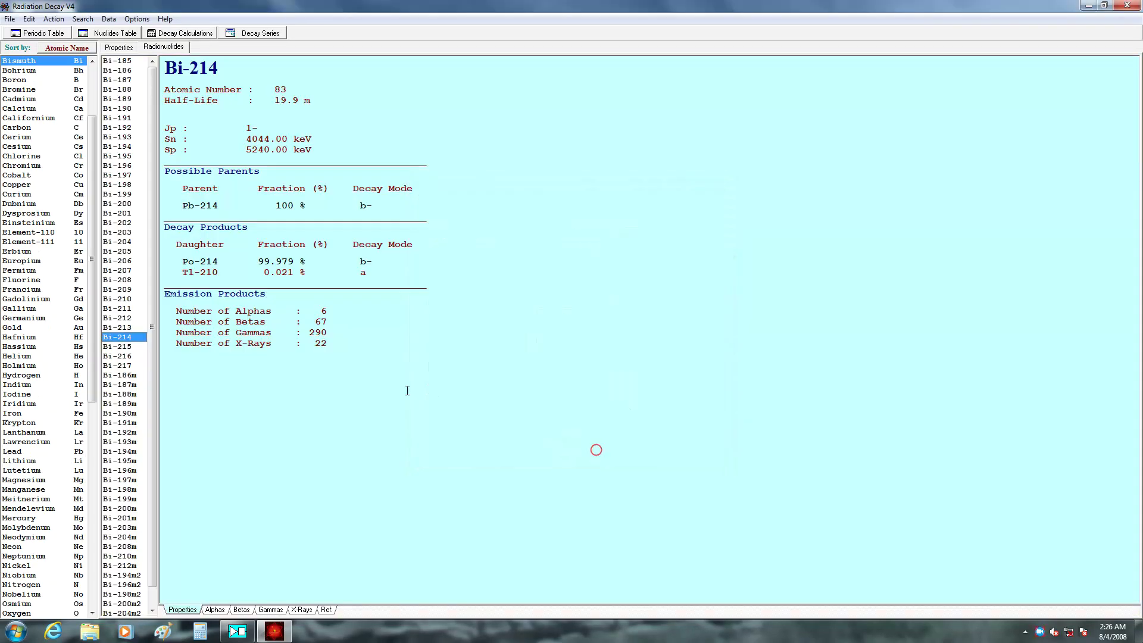
{"action": "left_click", "coordinate": [301, 609]}
{"action": "left_click_drag", "start_coordinate": [305, 188], "coordinate": [186, 189]}
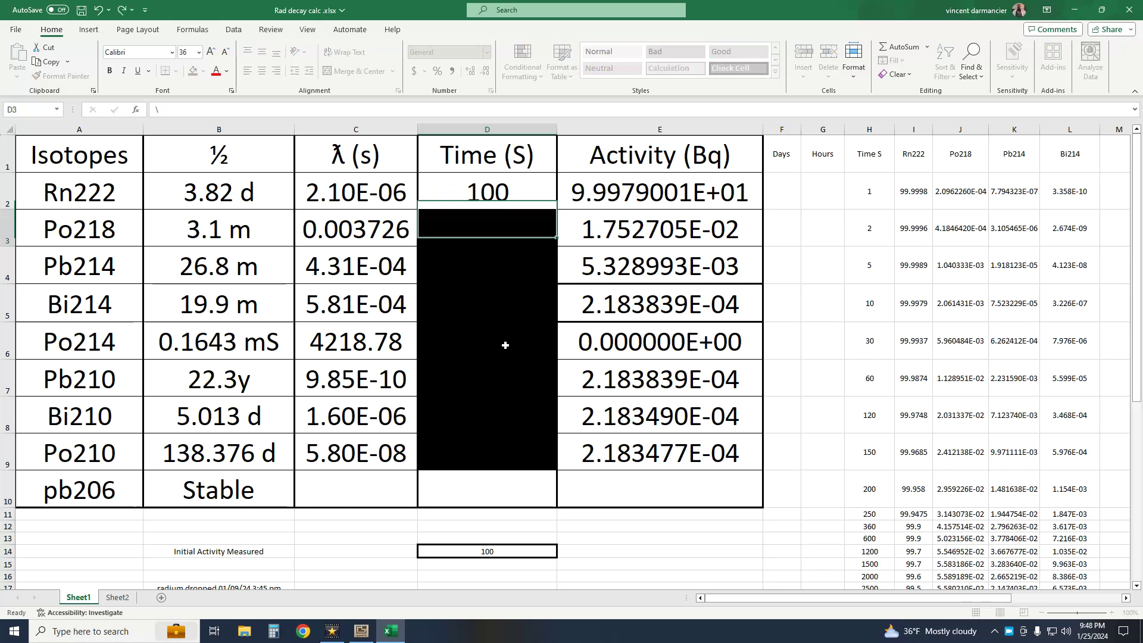
- Calculate the isotopes' decay activities for Rn222 times of 1000 s and 10000 s
{"action": "type", "text": "1"}
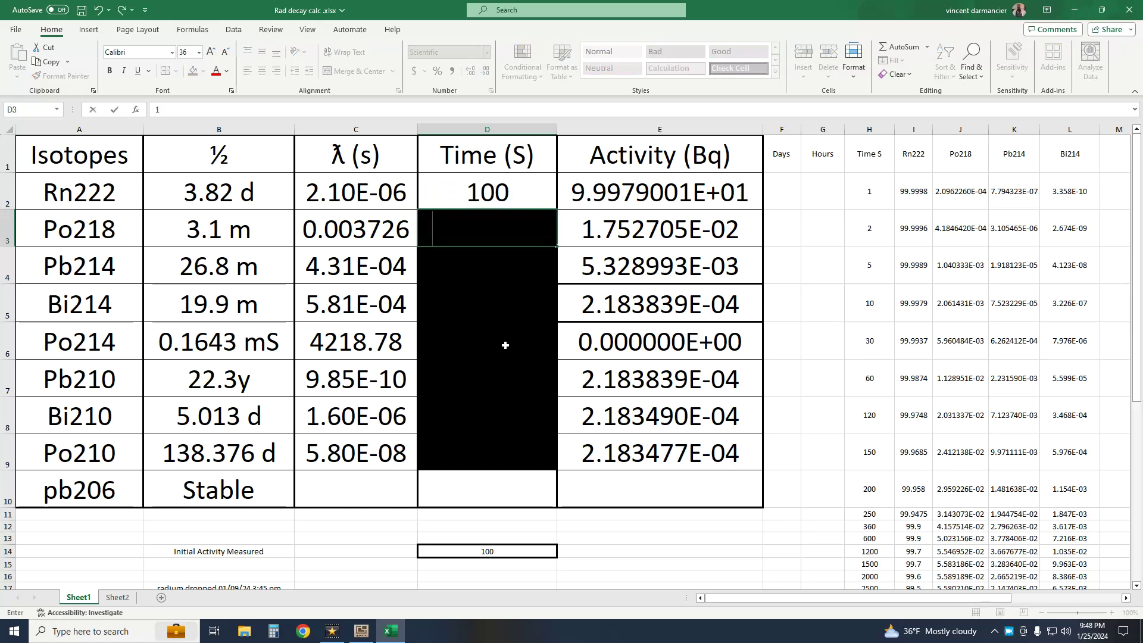
{"action": "key", "text": "Up"}
{"action": "type", "text": "1000"}
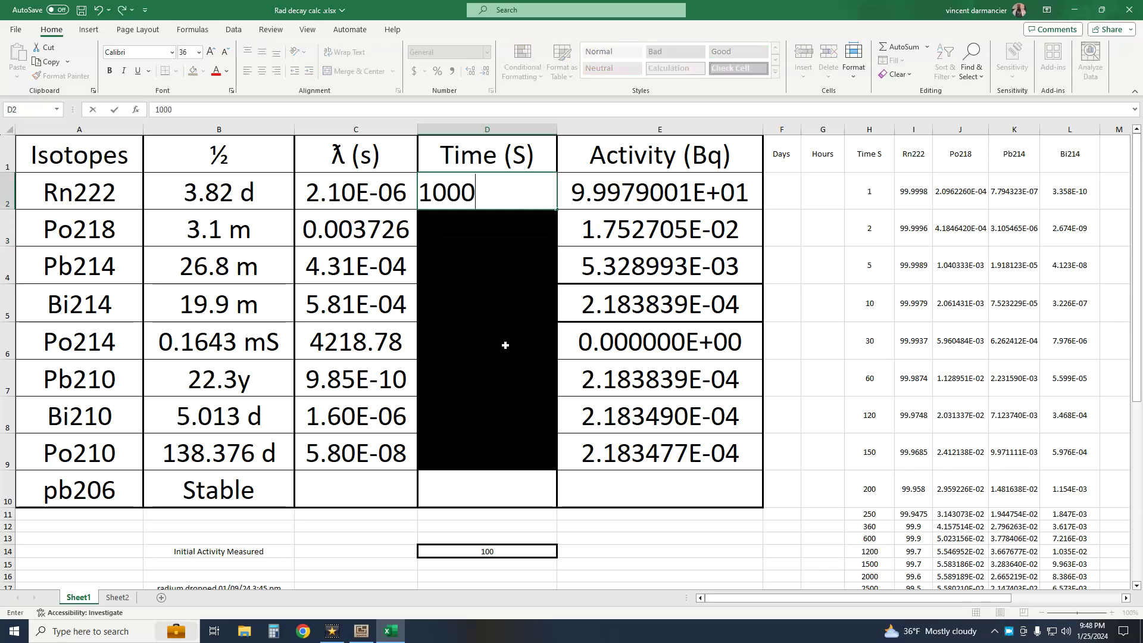
{"action": "key", "text": "Return"}
{"action": "key", "text": "Up"}
{"action": "type", "text": "10000"}
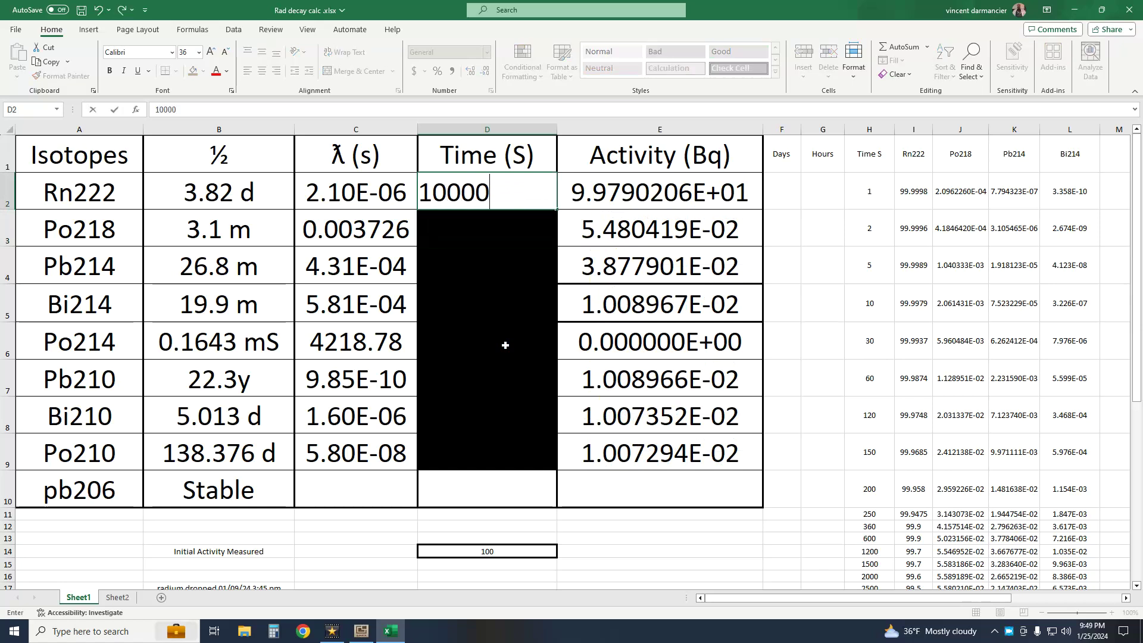
{"action": "key", "text": "Return"}
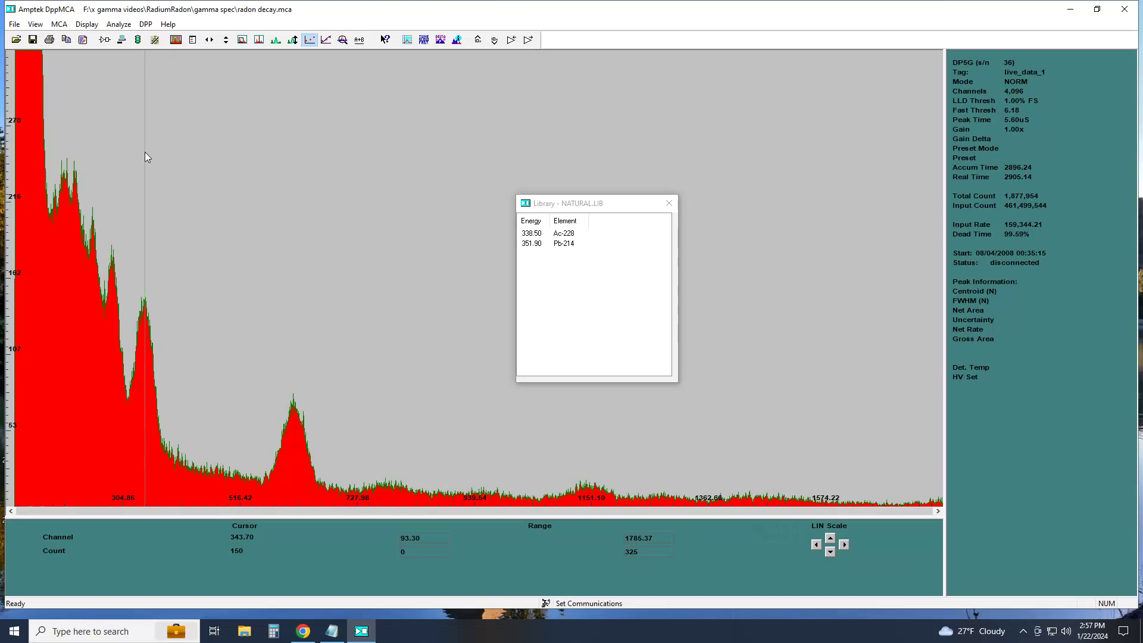
- Inspect the peaks in radon decay.mca and review the gamma emissions of Bi-214 and the beta emissions of Pb-214
{"action": "left_click_drag", "start_coordinate": [145, 153], "coordinate": [375, 219]}
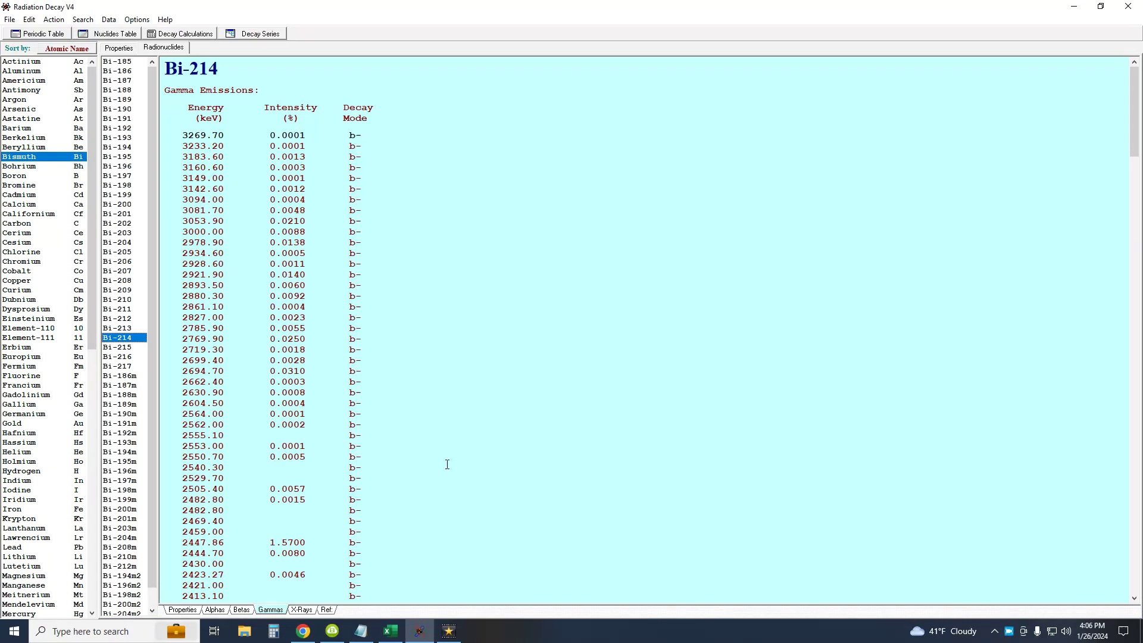
{"action": "scroll", "coordinate": [447, 465], "scroll_direction": "down", "scroll_amount": 13}
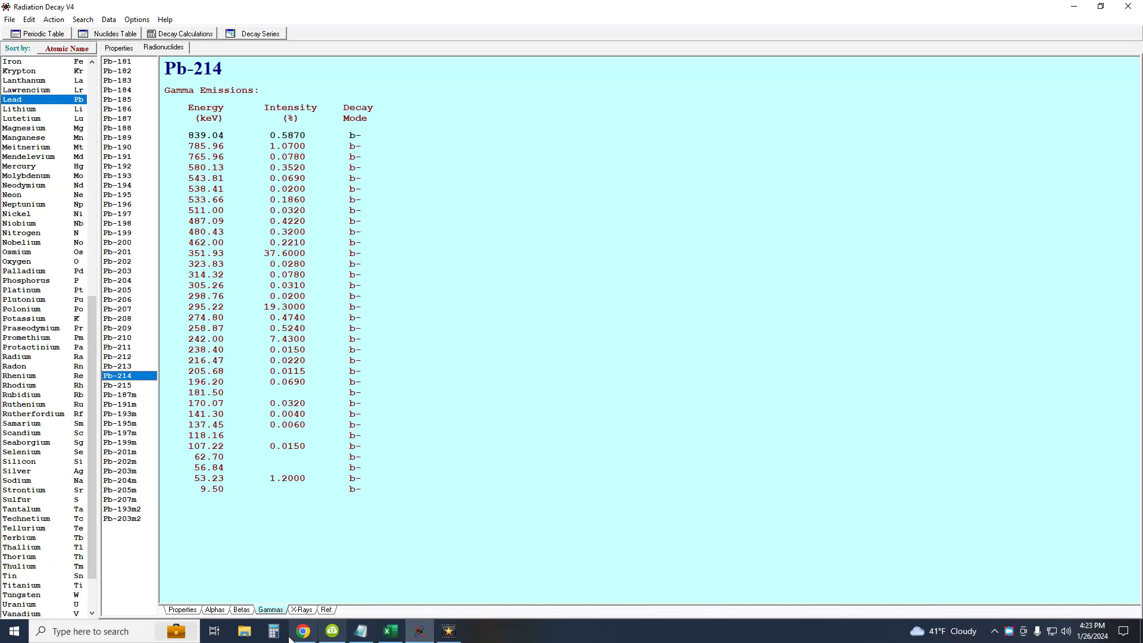
{"action": "left_click", "coordinate": [238, 613]}
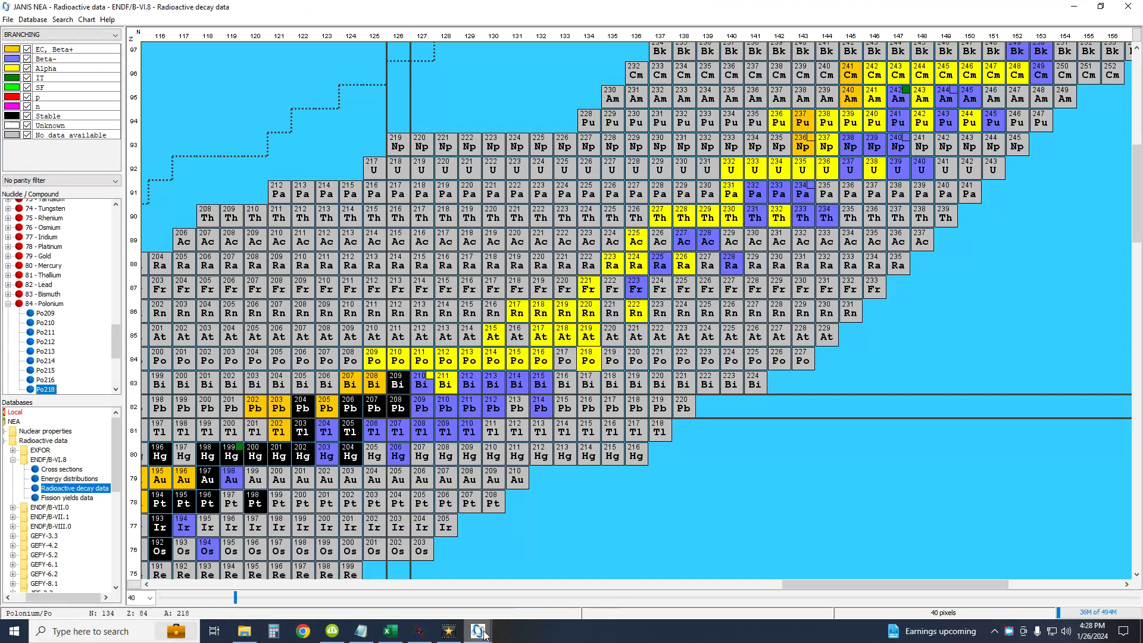
- Switch to JANIS and examine the ENDF/B-VI.8 radioactive decay data chart of nuclides
{"action": "left_click", "coordinate": [479, 630]}
{"action": "left_click_drag", "start_coordinate": [1042, 72], "coordinate": [1056, 78]}
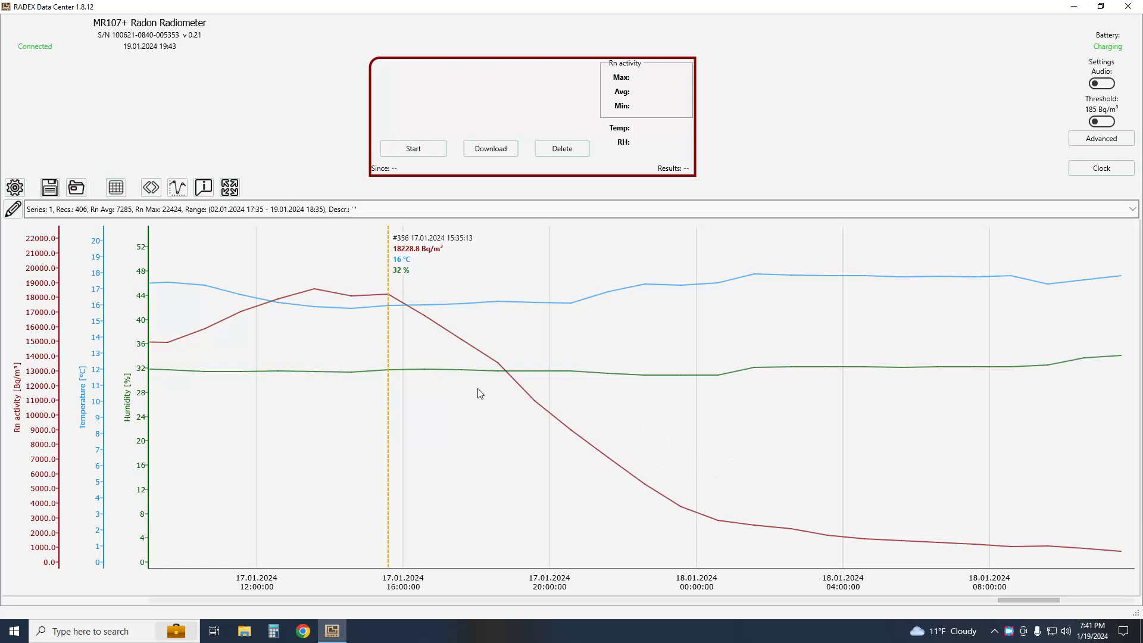
- Read the radon activity curve in RADEX Data Center at 17.01.2024 19:35:13
{"action": "left_click", "coordinate": [549, 373]}
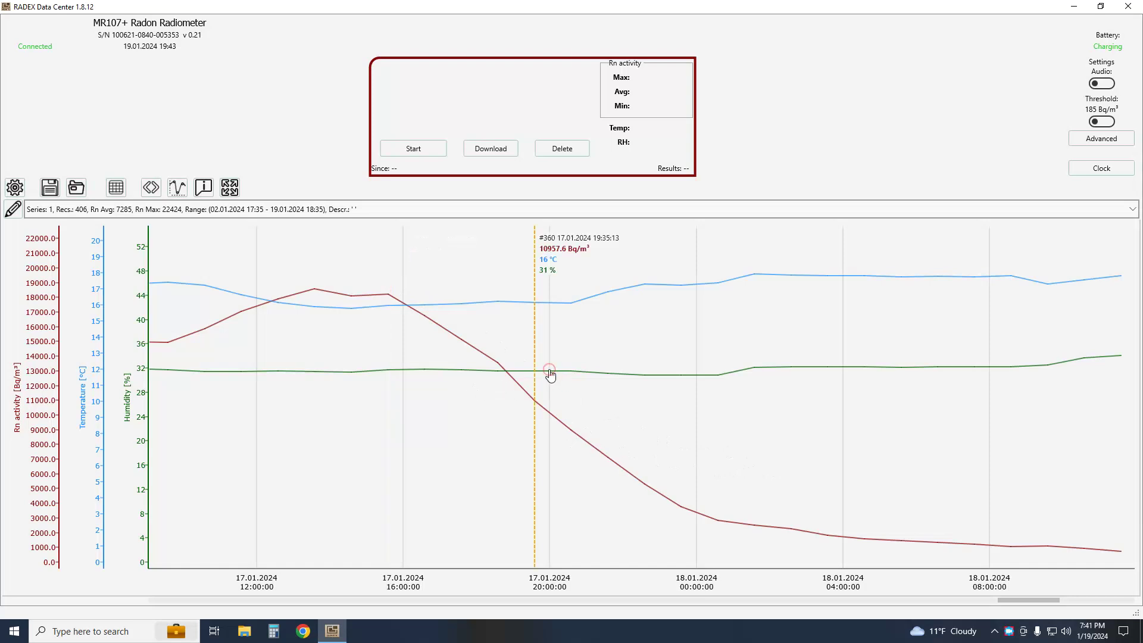